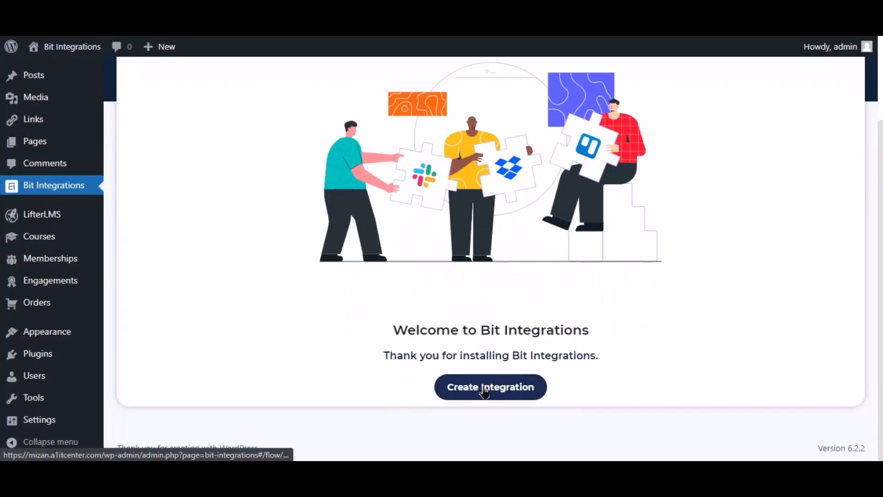
Create a new integration and choose LifterLMS as its trigger
left_click(472, 384)
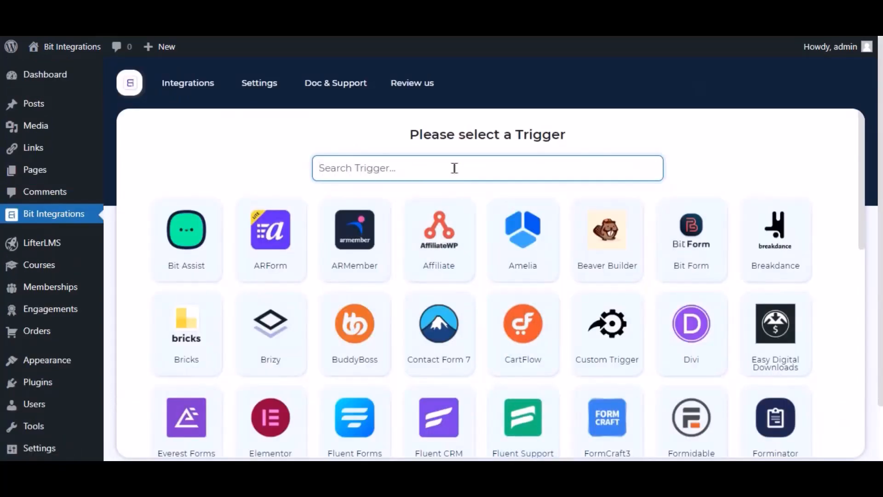
type("lifter")
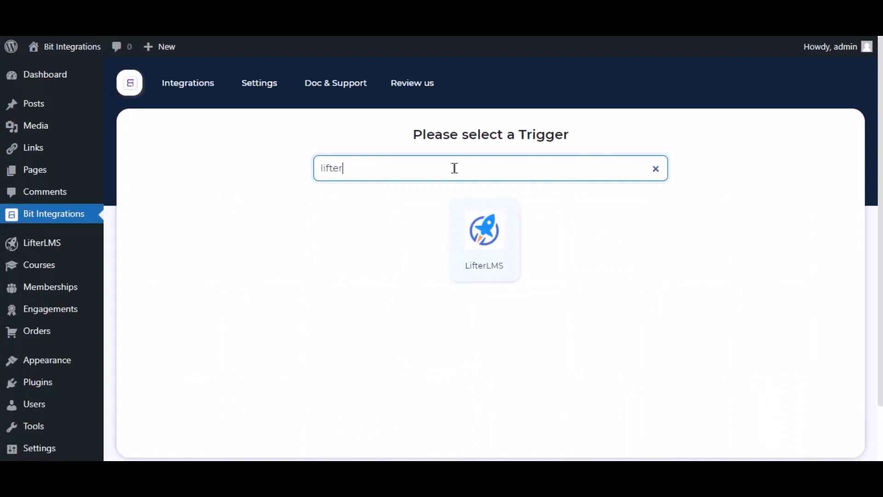
left_click(467, 214)
Set the LifterLMS trigger task to "A user enroll in a course" for Any Course and proceed to the action selection
left_click(472, 325)
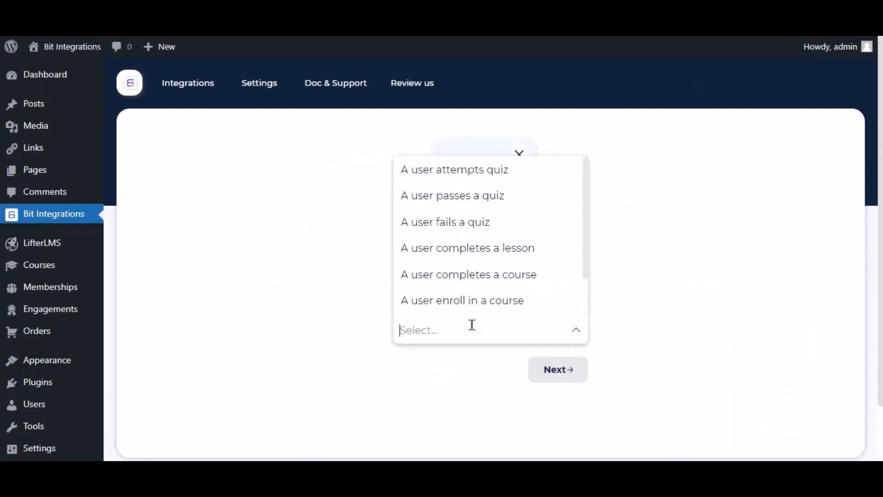
left_click(509, 299)
left_click(443, 382)
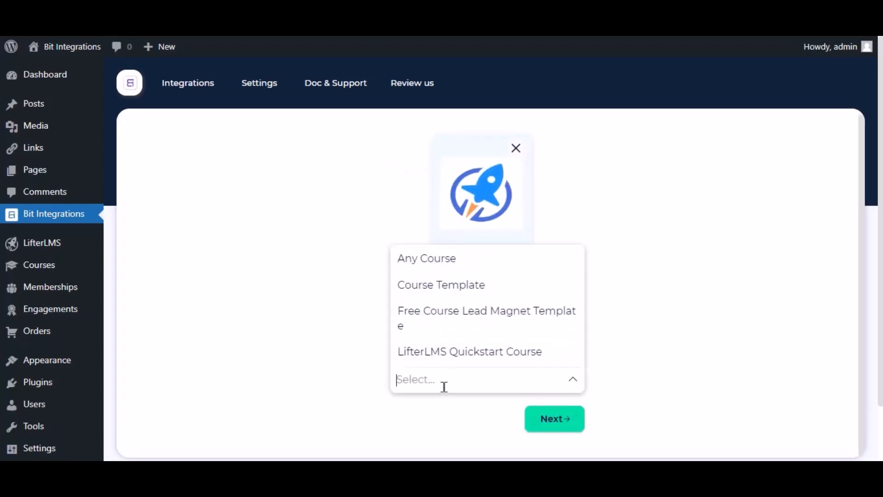
left_click(444, 258)
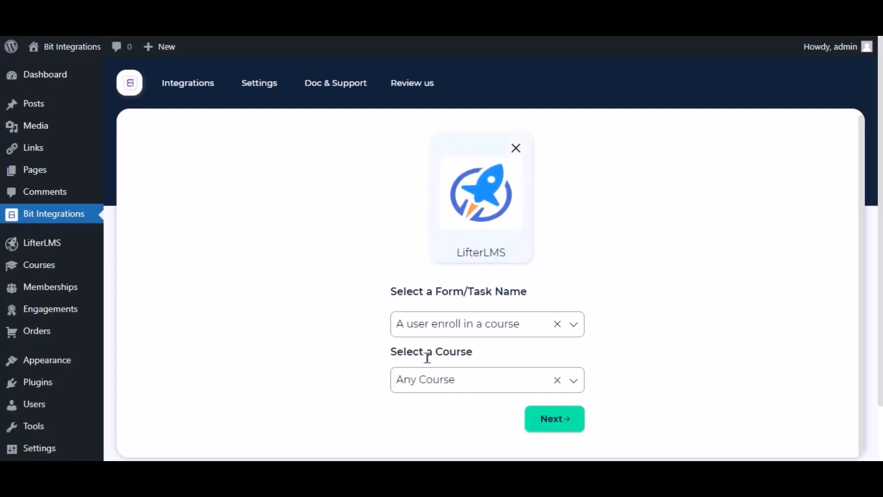
left_click(574, 422)
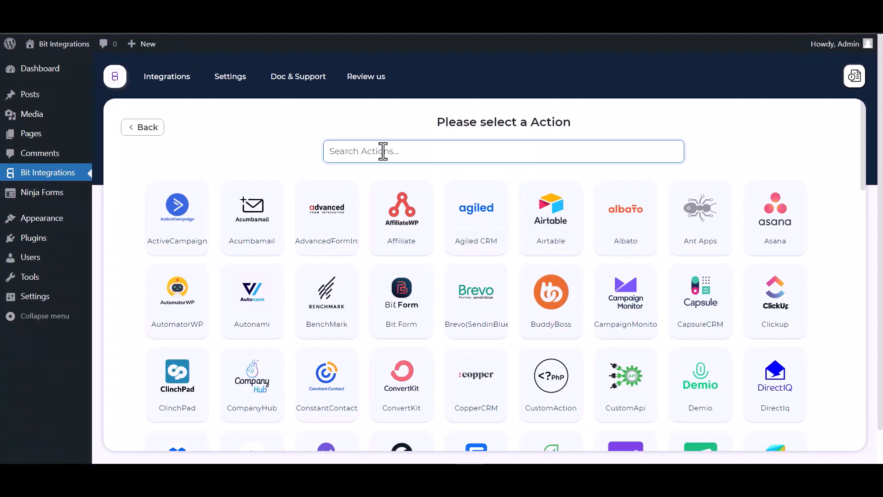
Find SureTriggers among the actions and open its integration settings
type("sure")
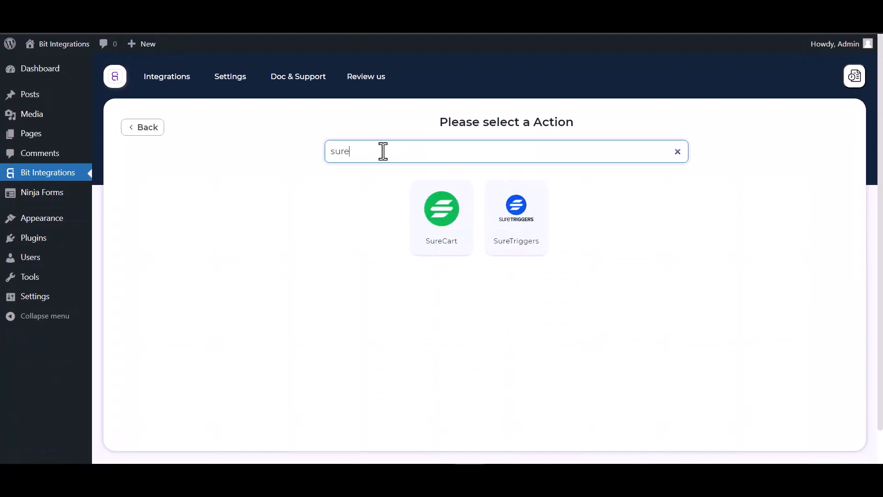
left_click(525, 213)
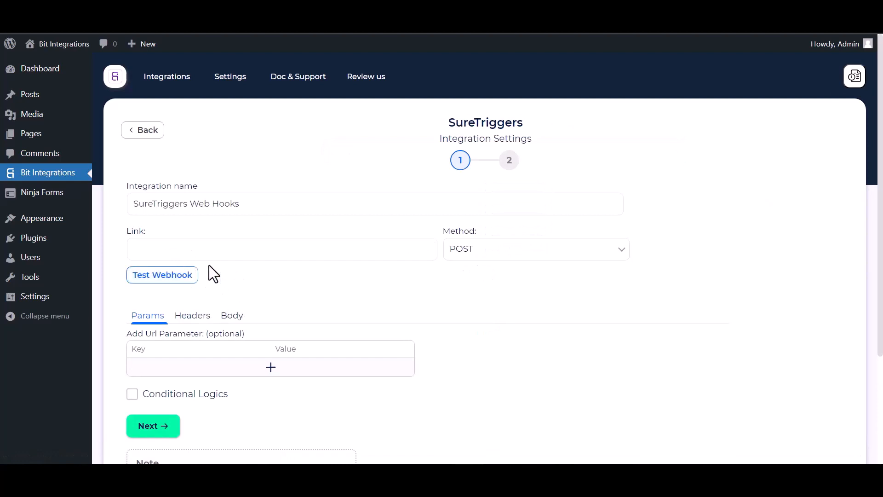
scroll(316, 290, "down", 1)
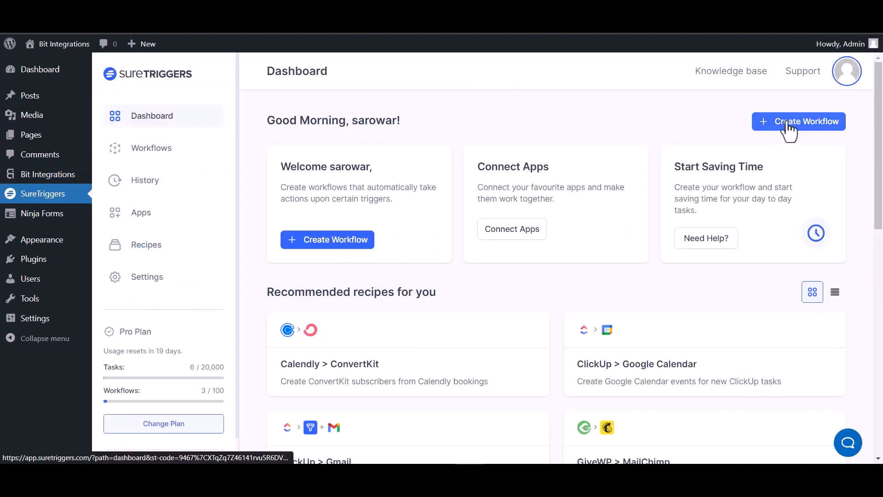
Switch to SureTriggers and create a workflow named "Bit Integrations"
left_click(790, 132)
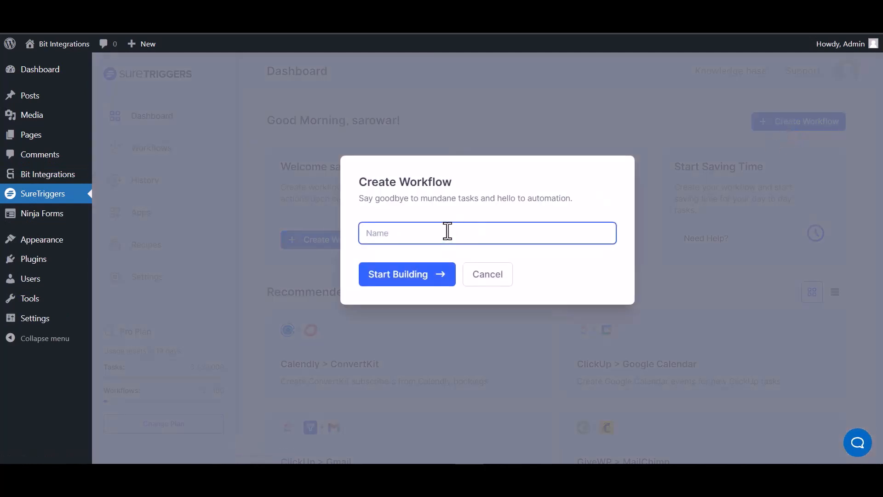
type("Bit Integrations")
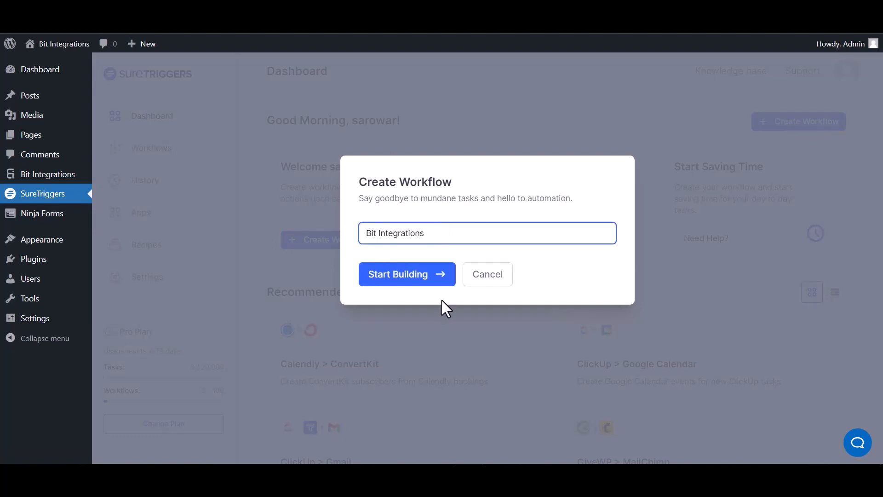
left_click(413, 278)
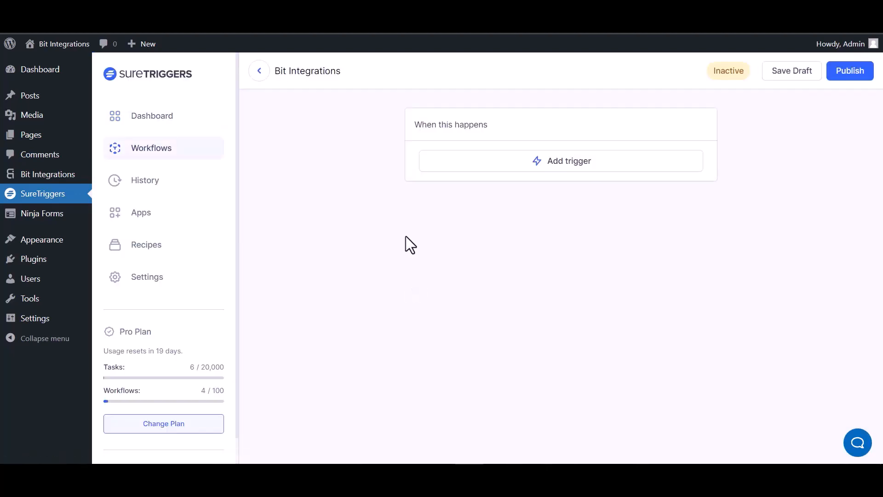
Add a Webhooks trigger with the Catch Webhook event to the workflow and copy its webhook URL
left_click(581, 169)
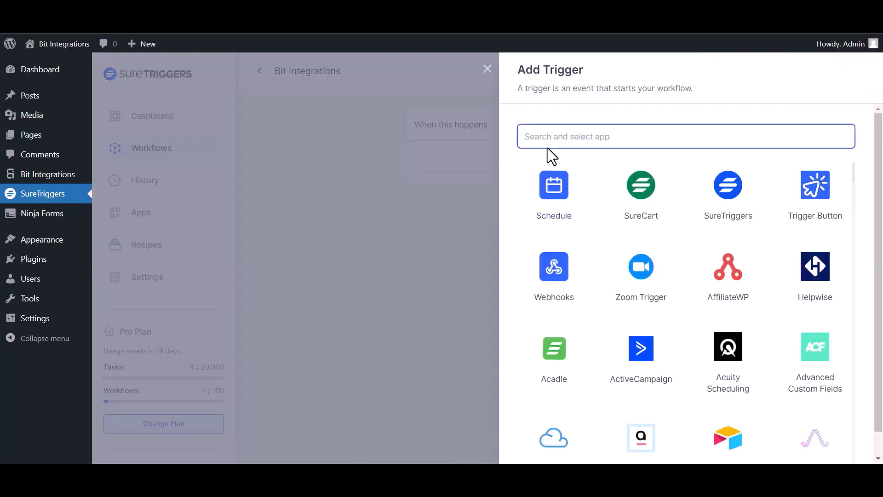
type("web")
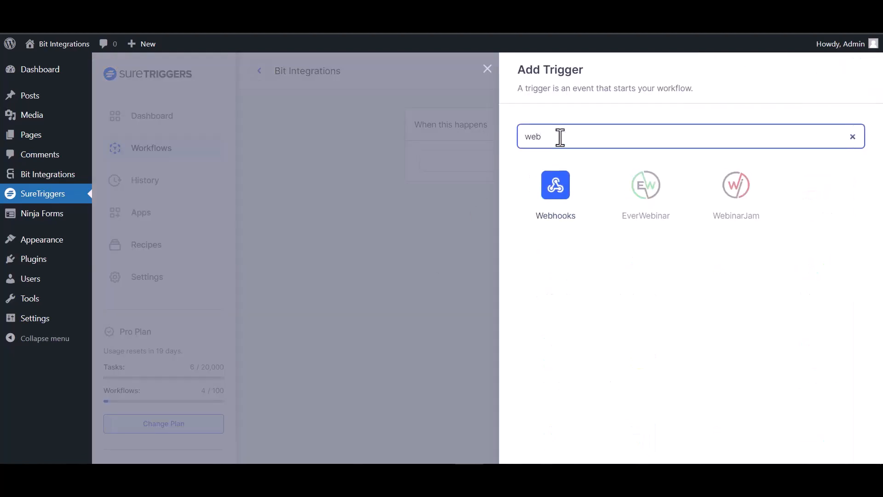
left_click(566, 205)
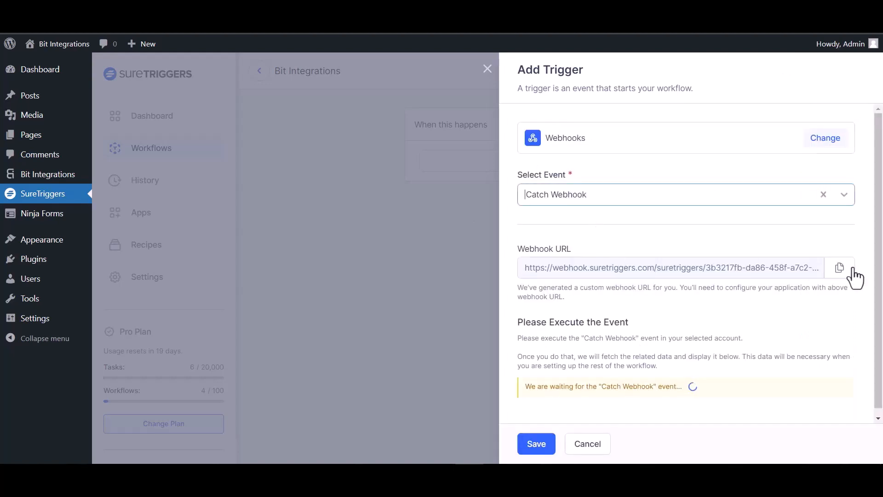
left_click(843, 270)
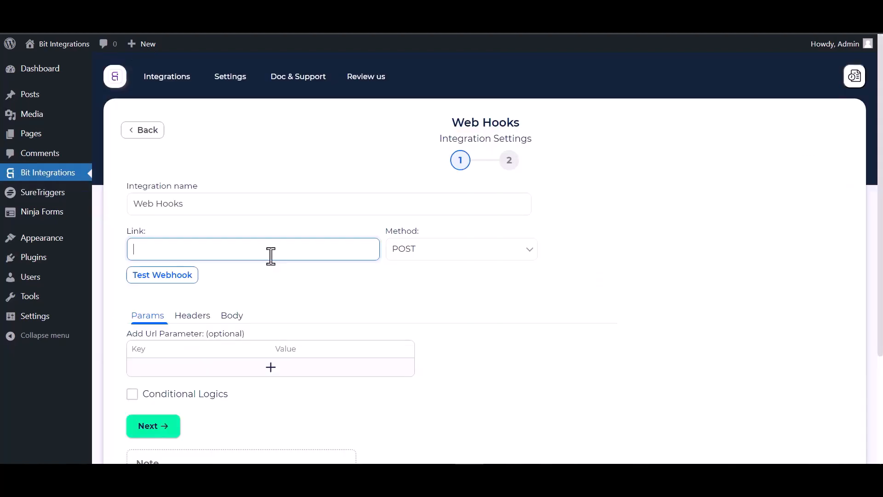
In Bit Integrations, paste the webhook URL as the link and set the body to send all data as application/json
key("ctrl+v")
left_click(232, 315)
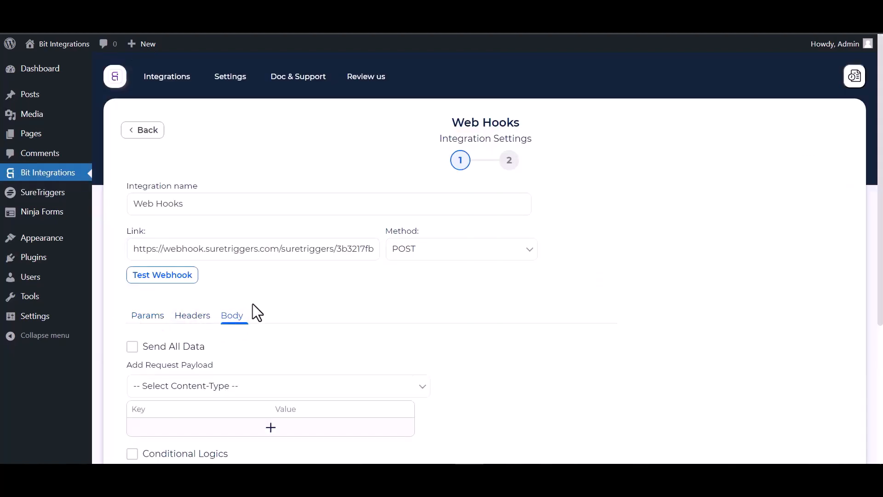
scroll(254, 302, "down", 3)
left_click(146, 239)
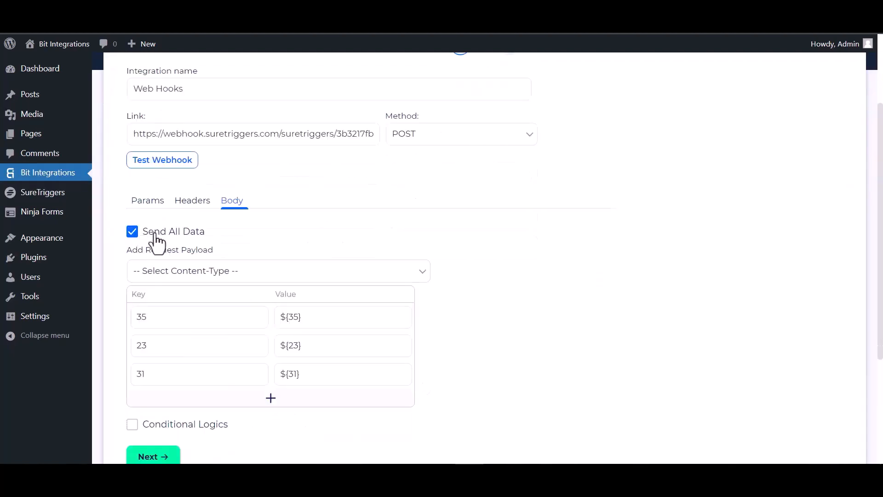
left_click(220, 272)
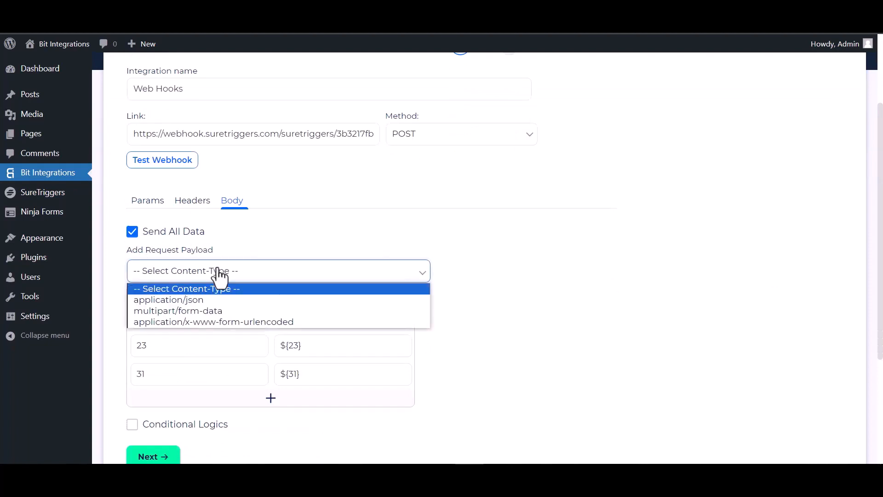
left_click(209, 301)
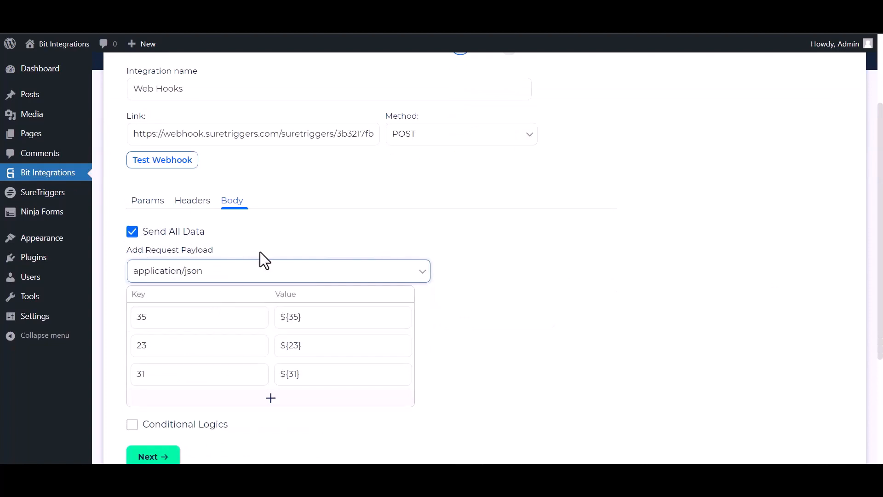
Test the webhook and check the captured request data in the SureTriggers Catch Webhook trigger
left_click(174, 167)
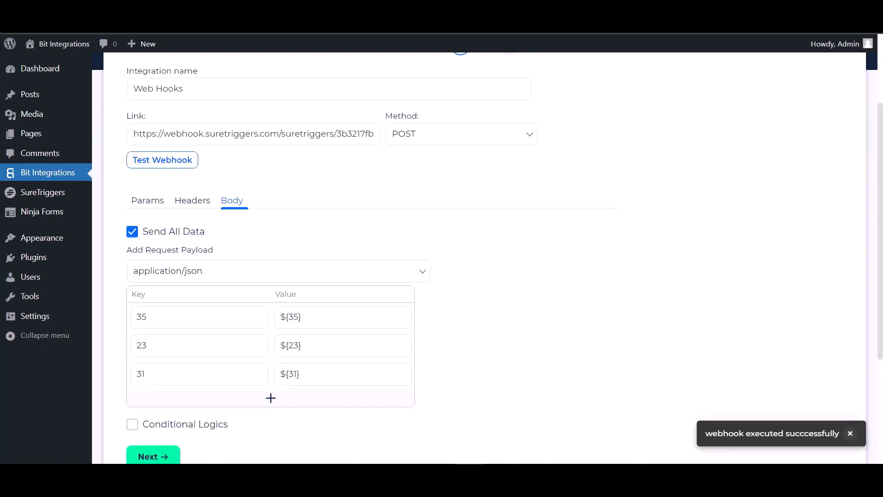
left_click(313, 11)
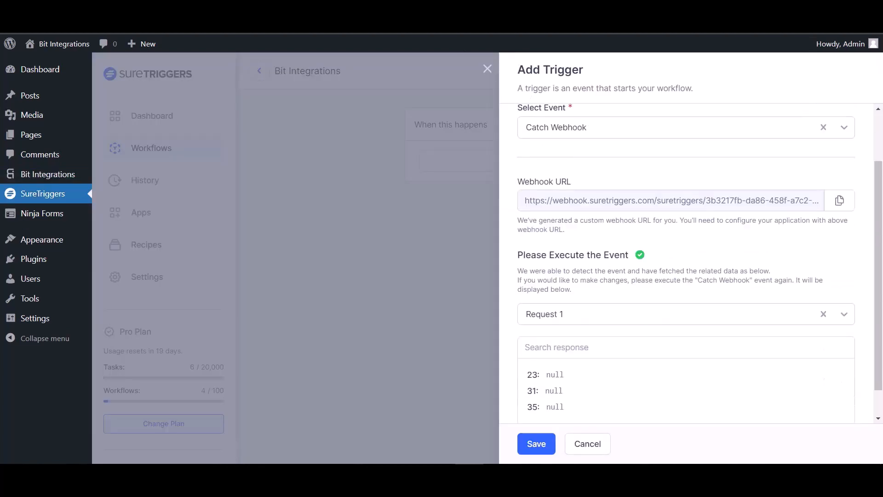
scroll(612, 280, "down", 1)
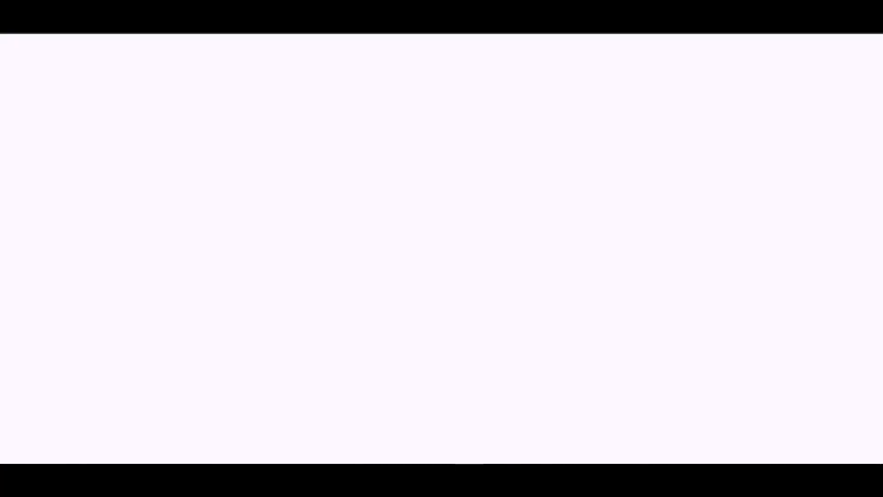
Leave Conditional Logics disabled in the Bit Integrations webhook settings, then finish and save the integration
left_click(132, 251)
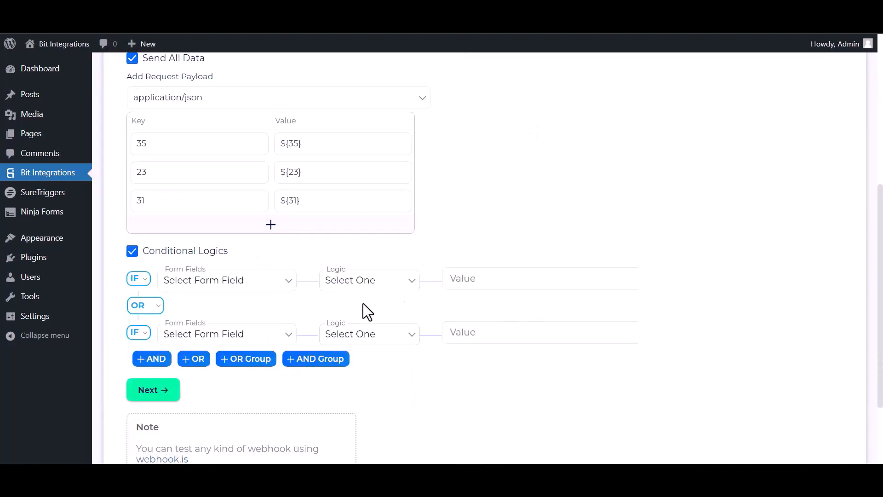
left_click(132, 252)
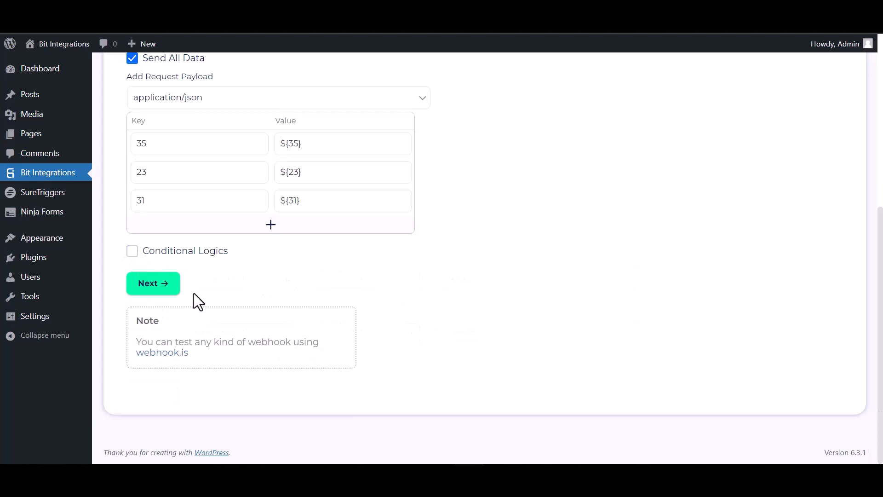
left_click(156, 285)
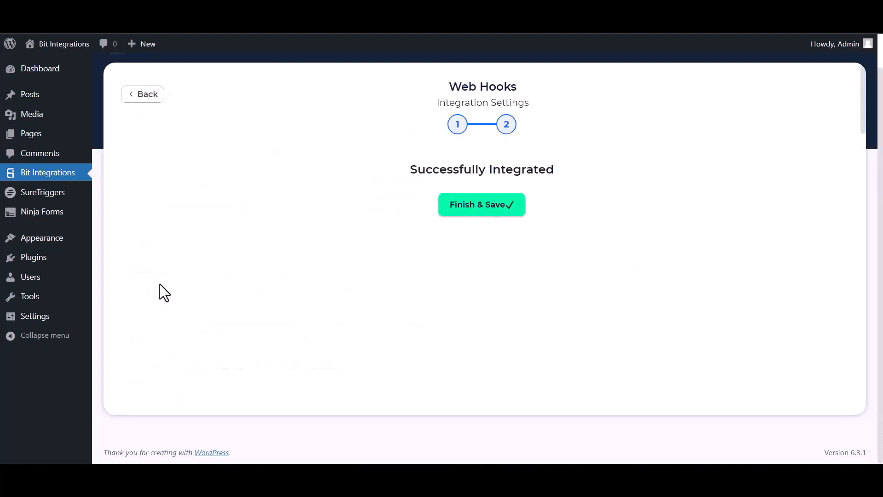
left_click(462, 209)
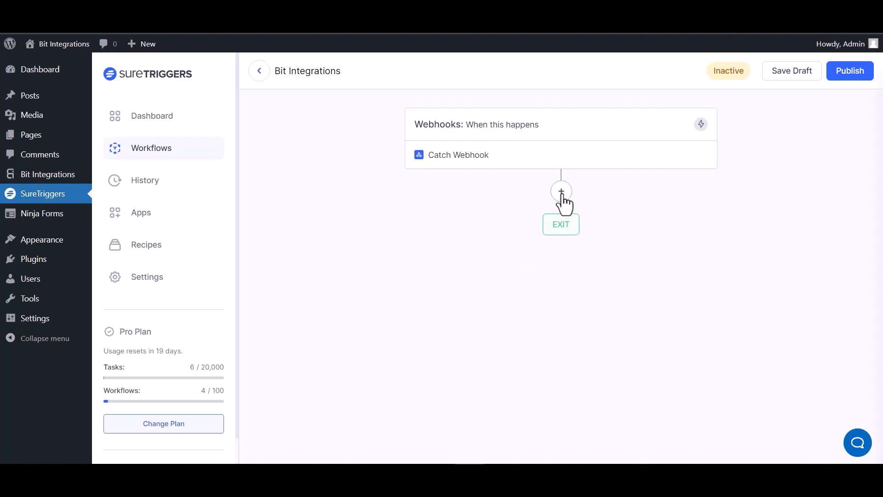
In the SureTriggers workflow, add an AirTable action after the Catch Webhook trigger
left_click(562, 193)
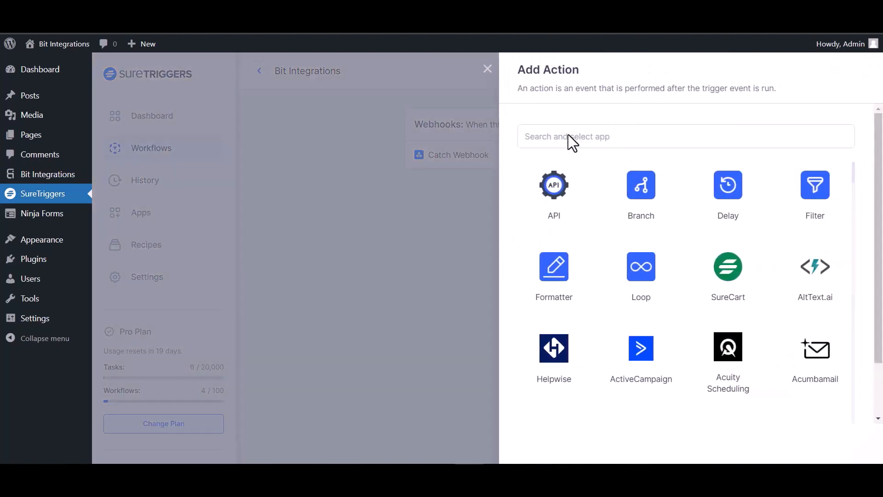
left_click(579, 140)
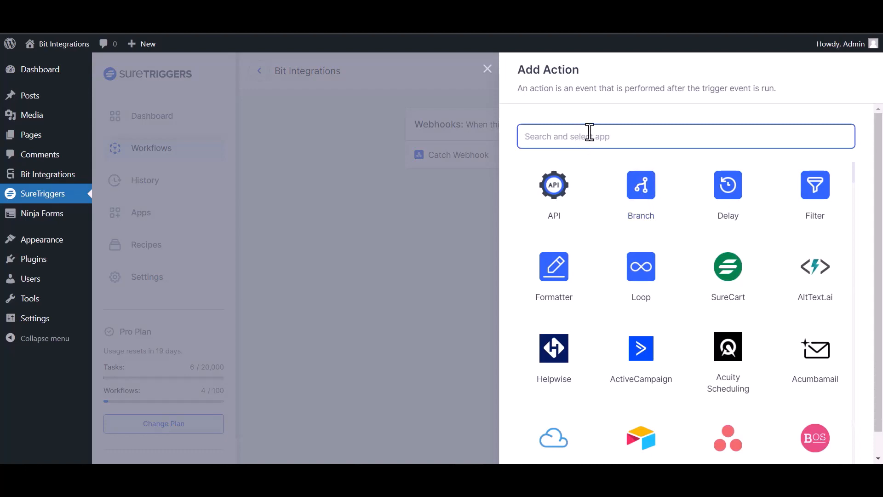
type("air")
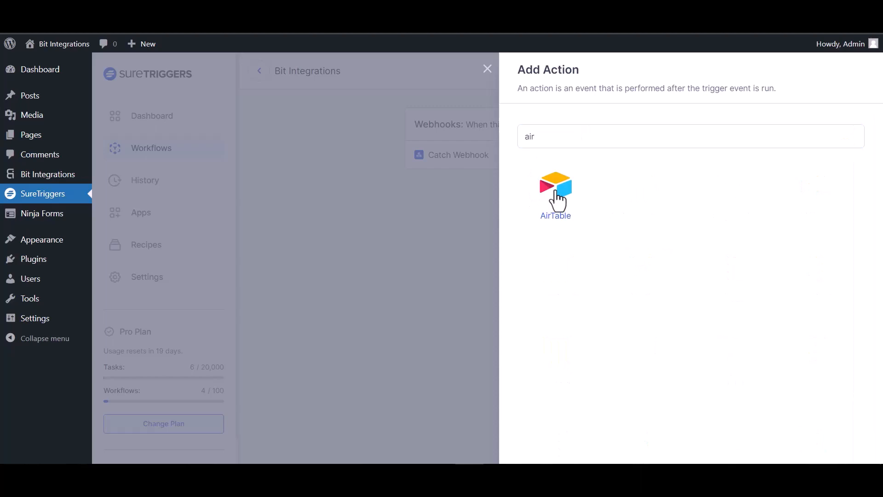
left_click(557, 199)
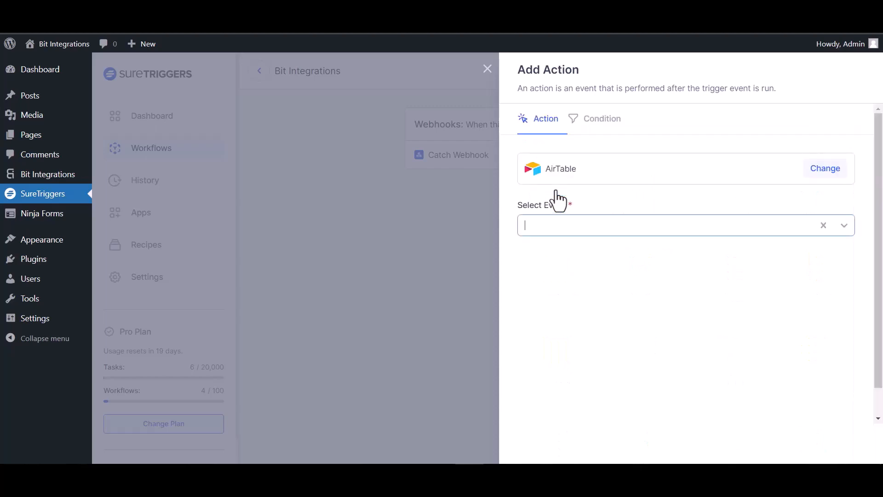
Set the AirTable action's event to Create Record and select the first AirTable connection
left_click(634, 233)
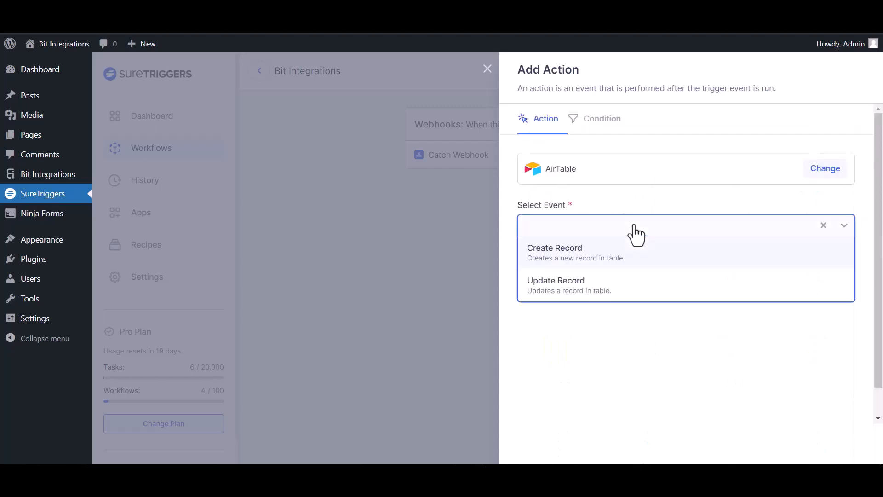
left_click(591, 256)
left_click(619, 282)
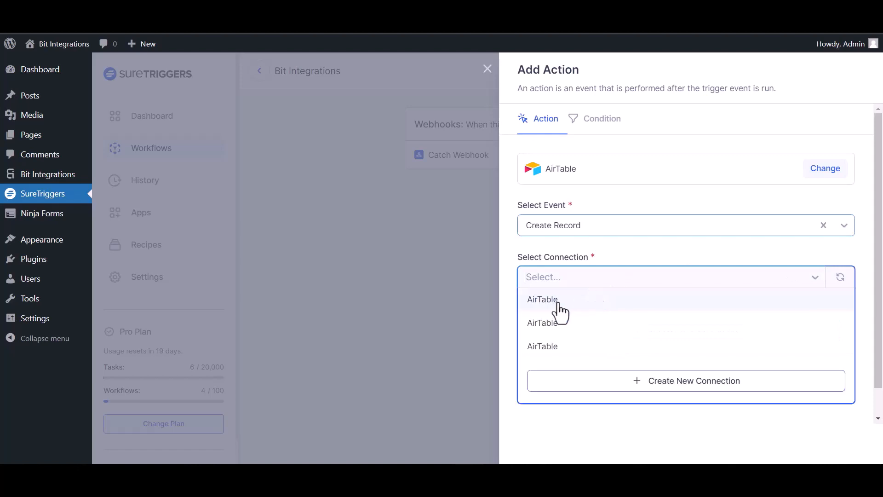
left_click(557, 305)
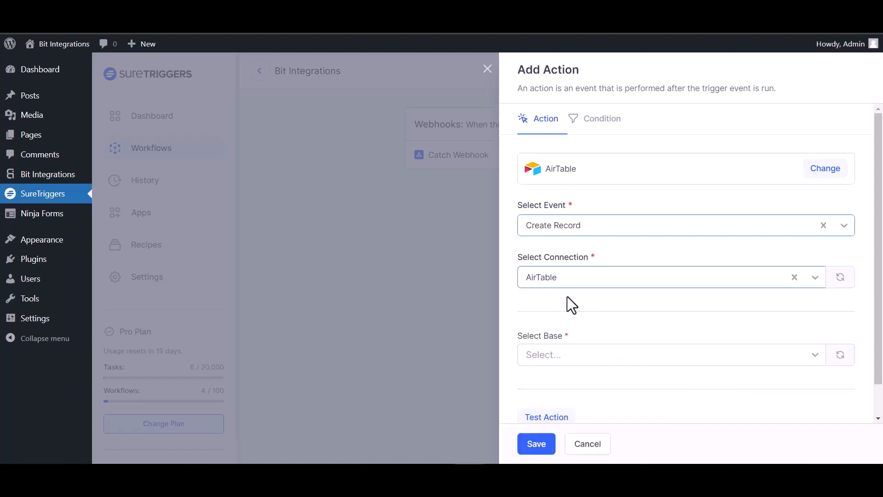
Select the bit integration base and Table 1 as the destination for the AirTable record
scroll(567, 296, "down", 1)
left_click(574, 320)
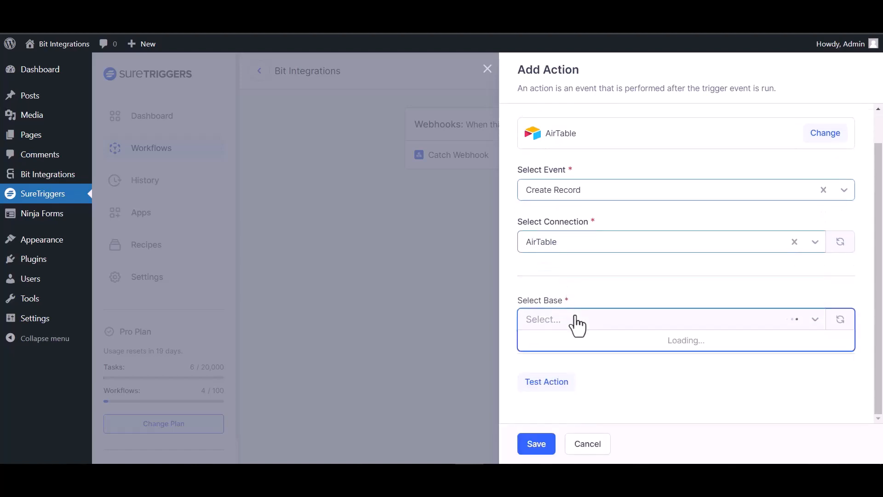
left_click(577, 341)
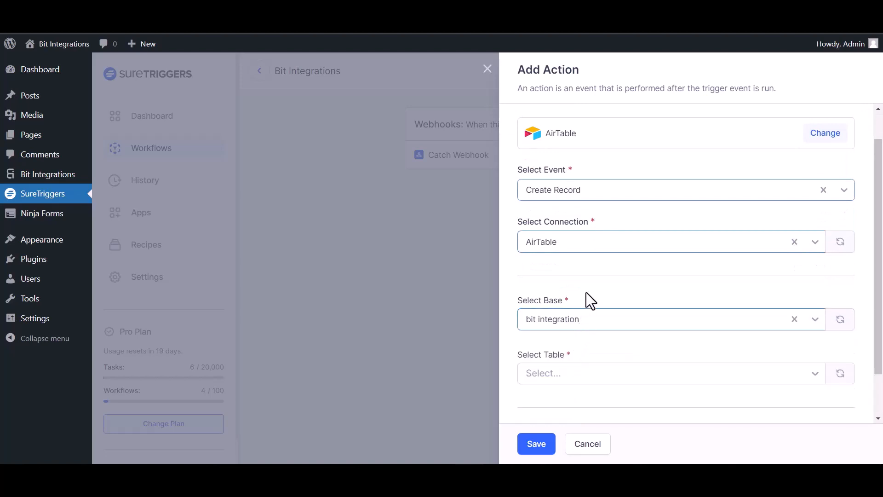
scroll(590, 276, "down", 2)
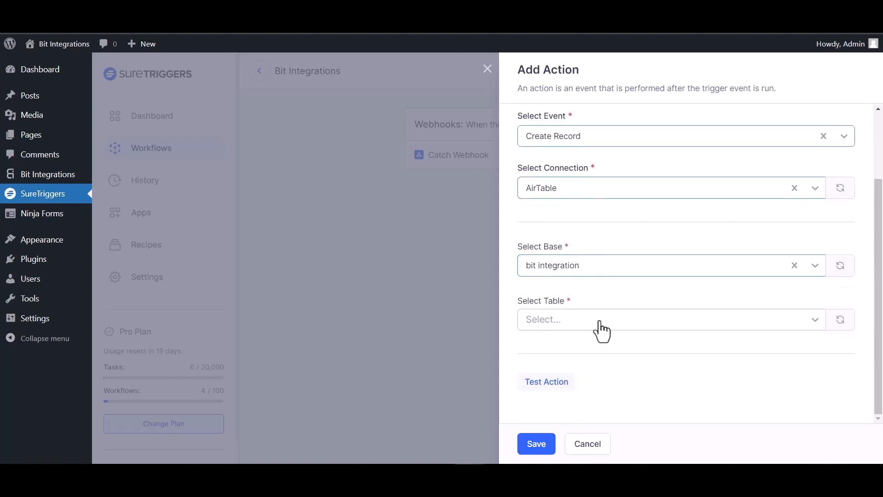
left_click(601, 322)
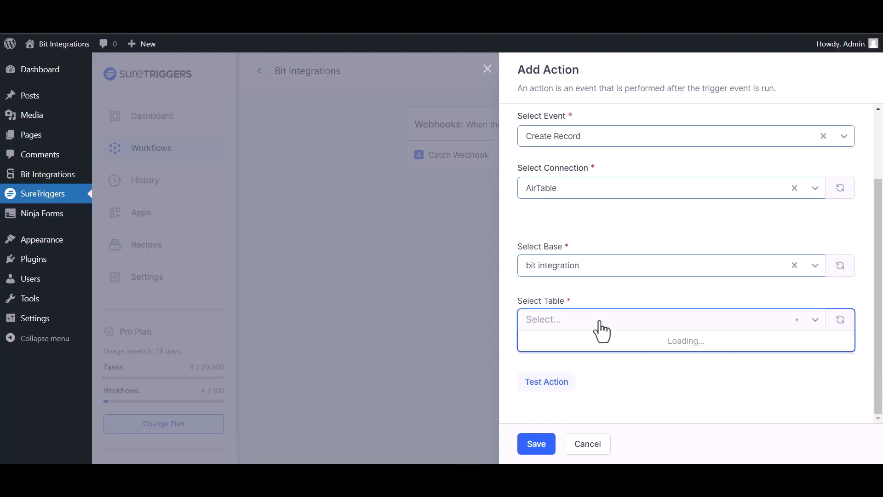
left_click(566, 342)
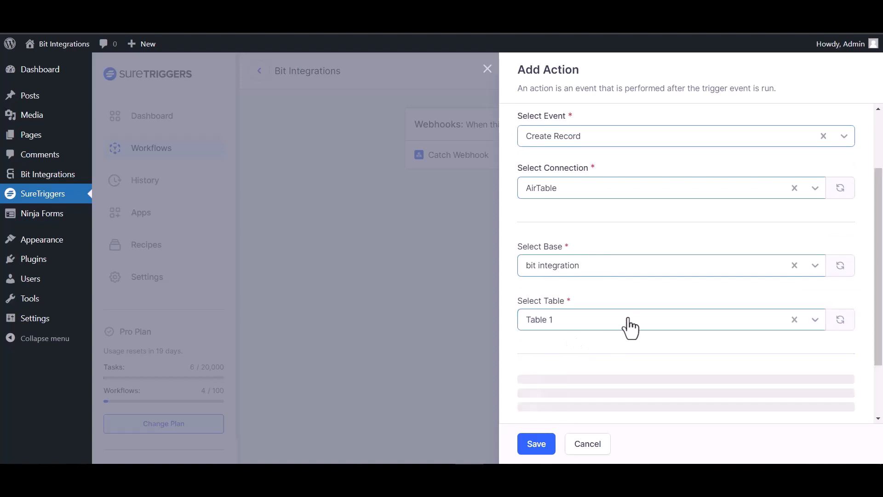
Map the record's Name to webhook field 35 and its Email to webhook field 23
scroll(736, 313, "down", 3)
left_click(841, 276)
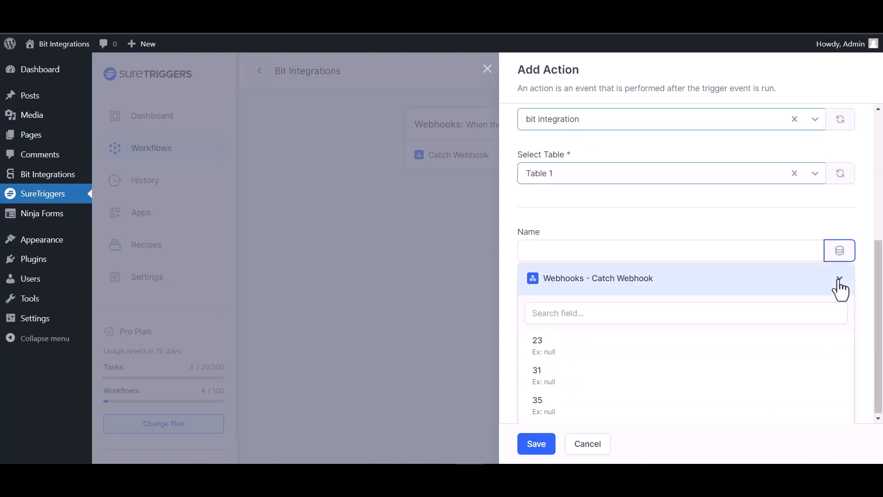
left_click(544, 407)
left_click(839, 323)
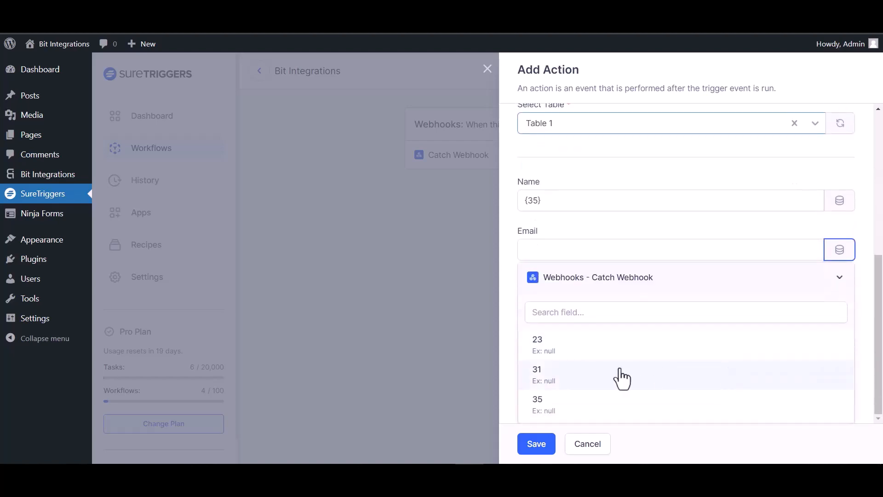
left_click(559, 350)
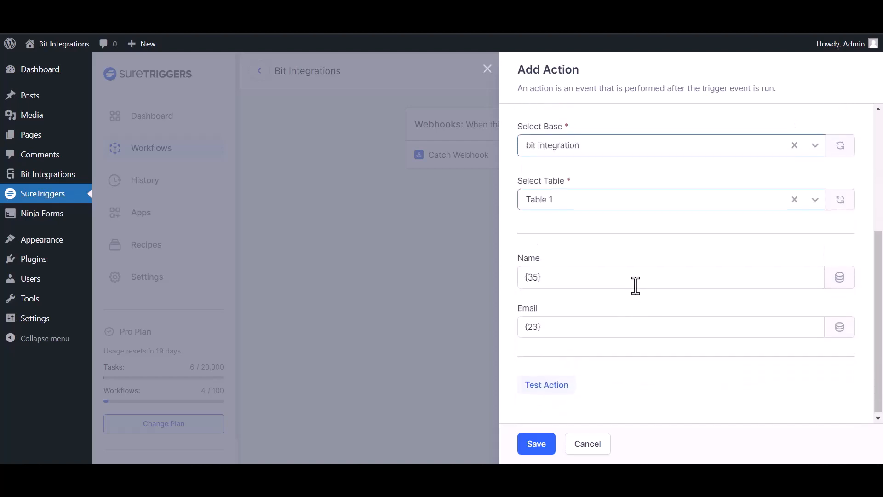
Test and save the AirTable Create Record action, and publish the Bit Integrations workflow
left_click(557, 386)
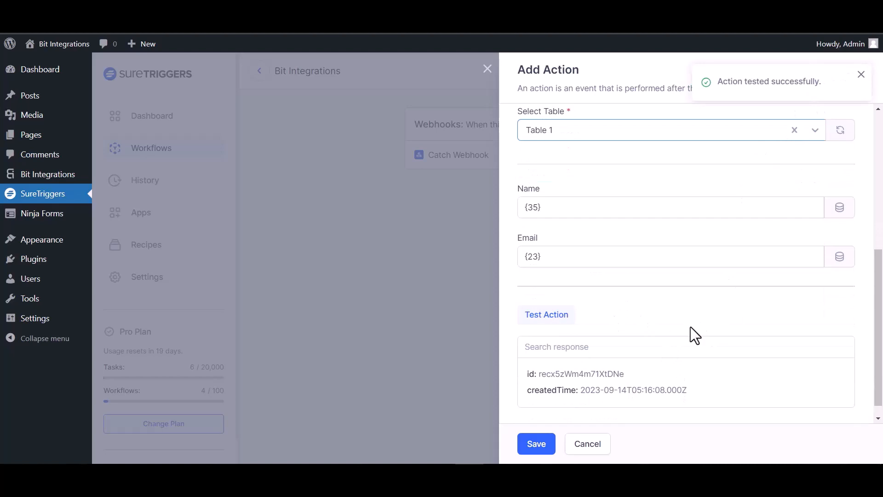
left_click(533, 446)
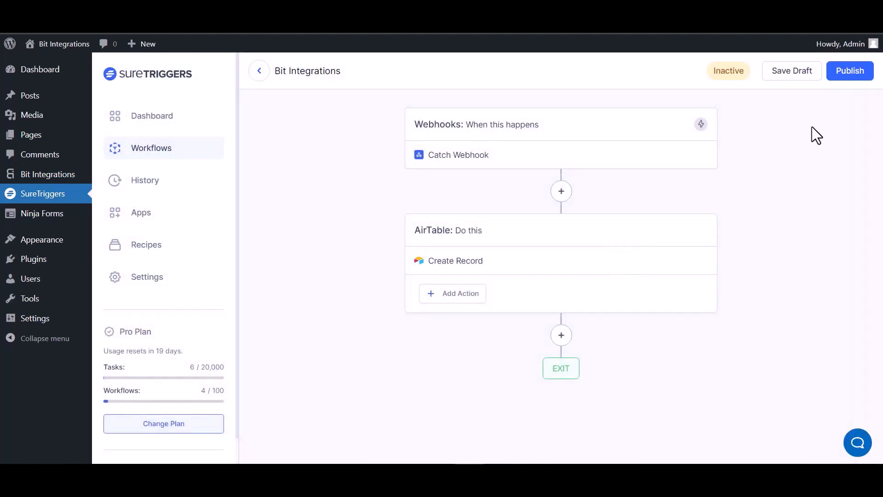
left_click(844, 82)
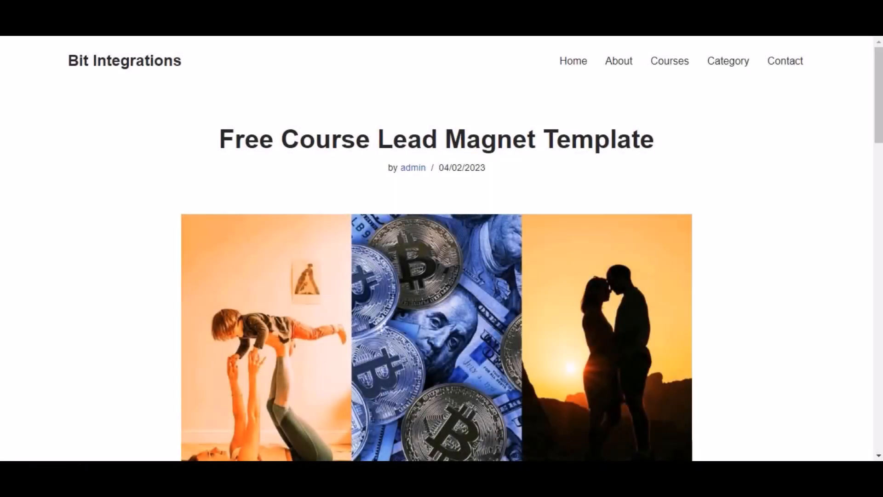
Sign up for the Free Course Lead Magnet Template course and log in with the existing account's email address and password
scroll(332, 208, "down", 10)
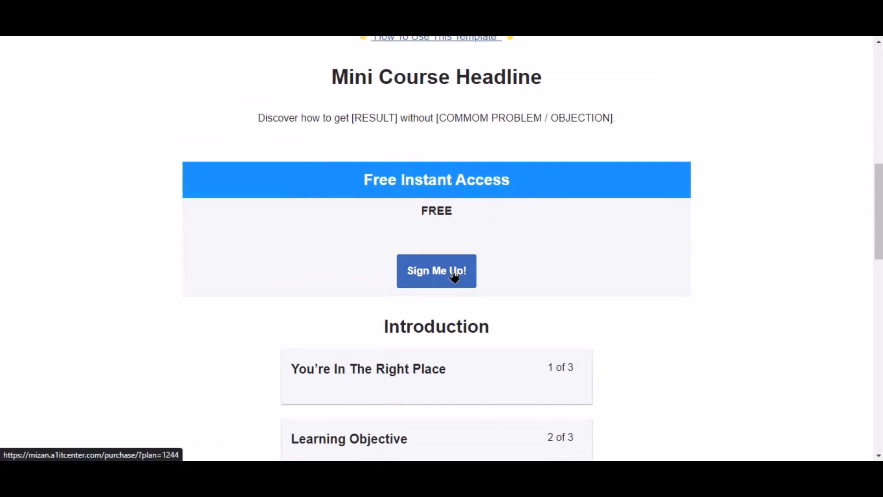
left_click(454, 272)
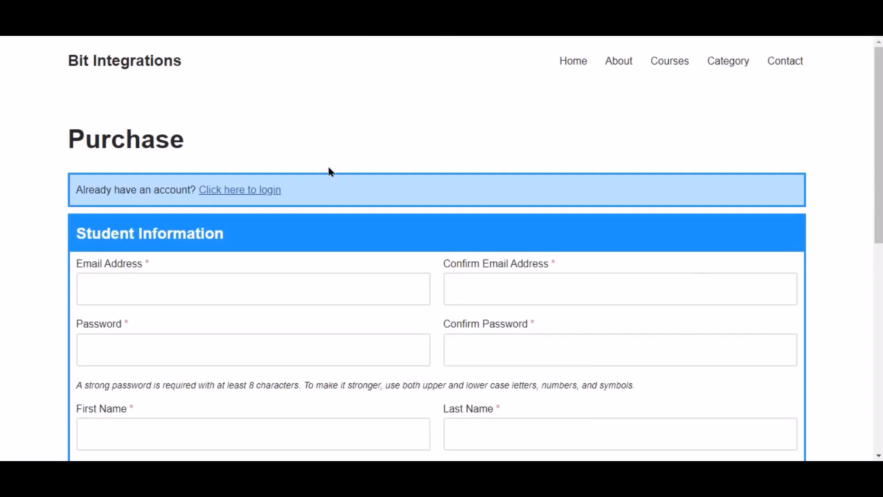
left_click(234, 190)
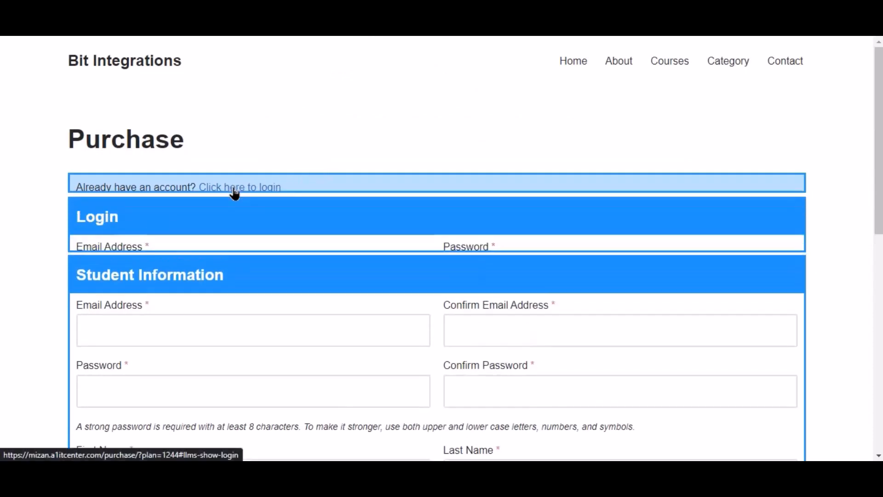
left_click(276, 241)
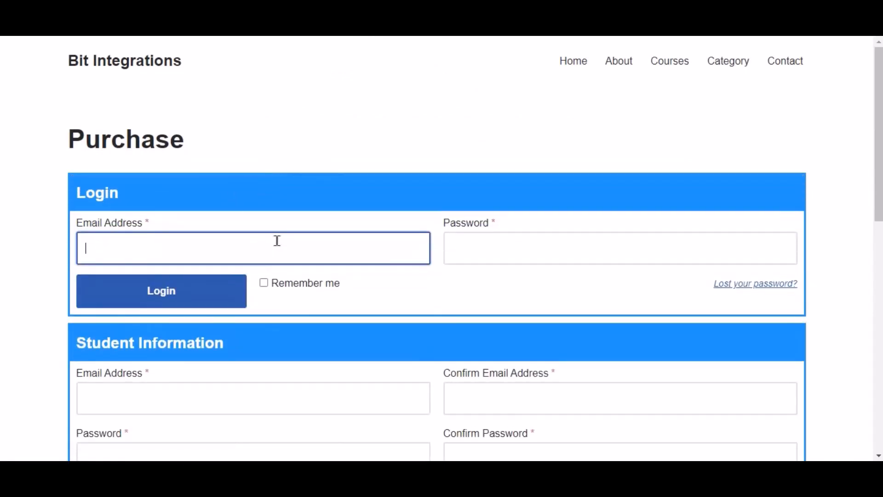
key("ctrl+v")
left_click(493, 255)
key("ctrl+v")
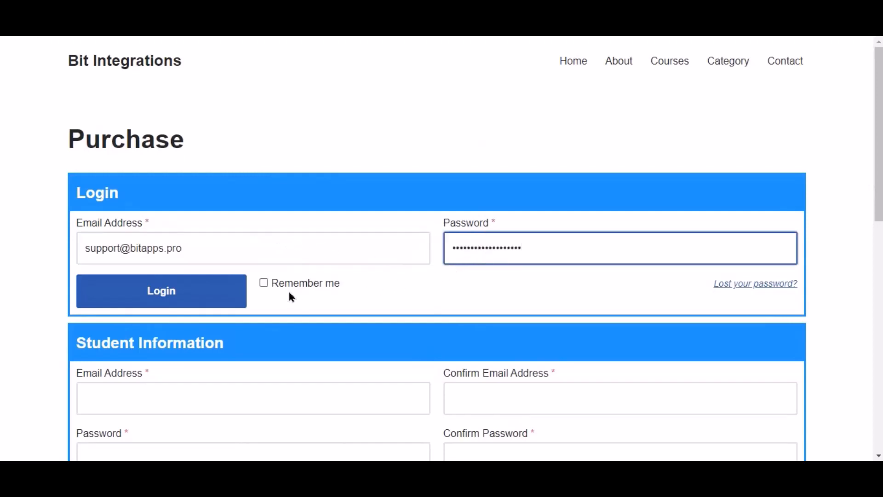
left_click(199, 296)
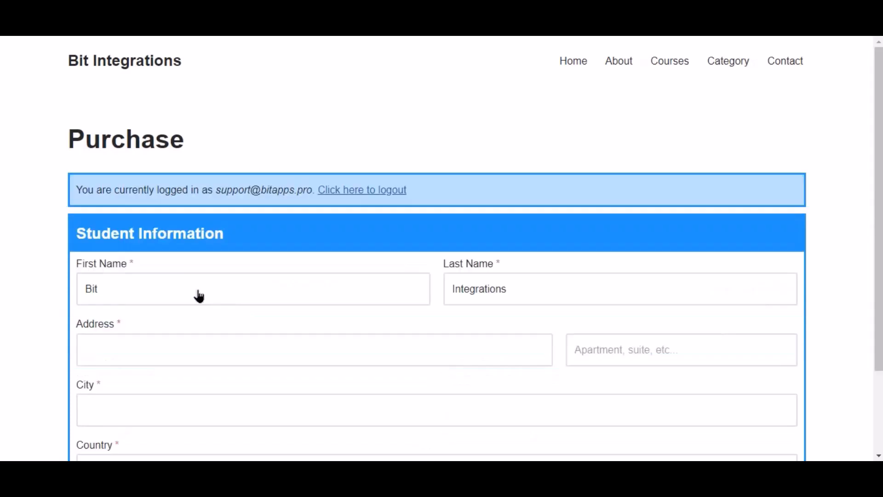
Fill in the student's street address and city on the purchase form
left_click(283, 343)
type("balighata")
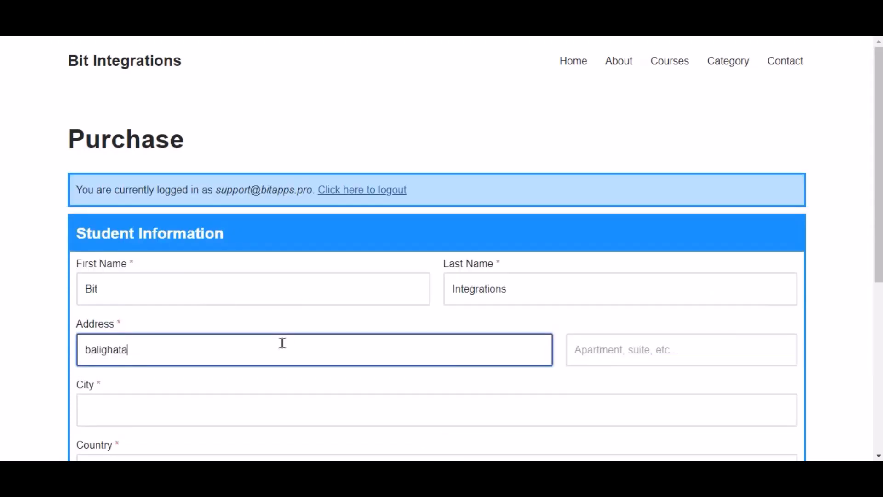
scroll(282, 343, "down", 4)
left_click(209, 246)
type("rajshahi")
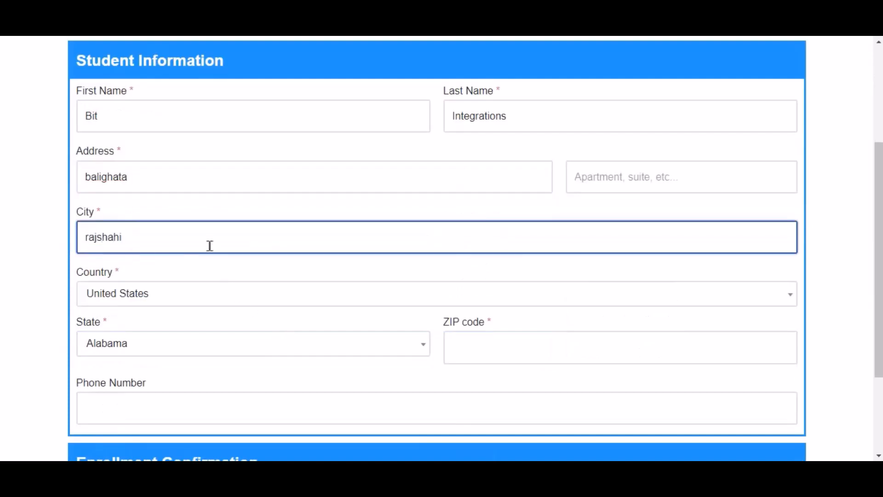
Set the student's country to Bangladesh and choose the student's district as the state or region
left_click(164, 293)
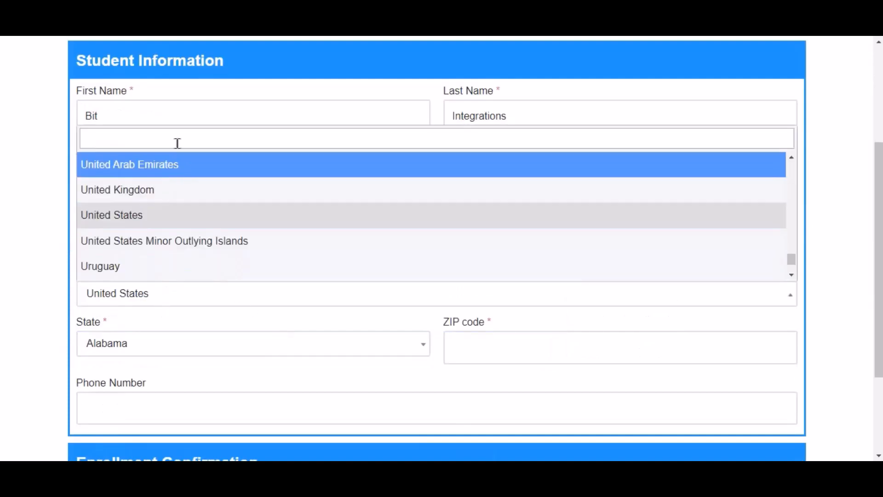
type("ban")
left_click(143, 239)
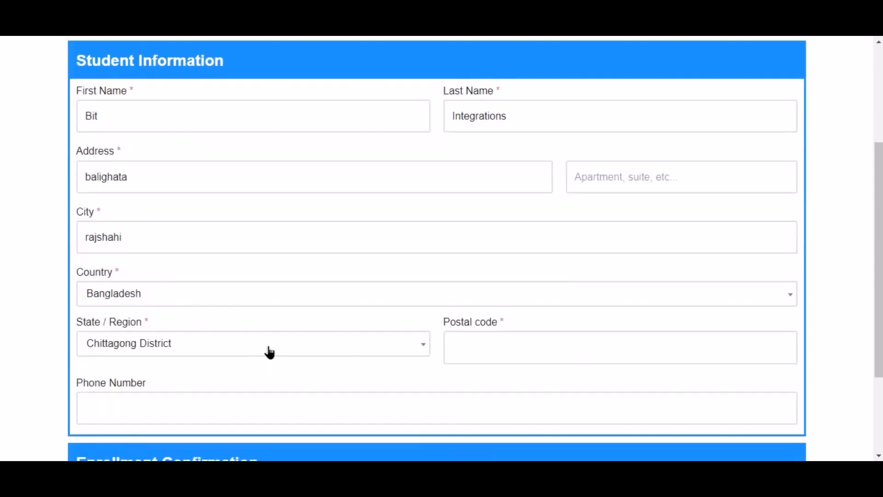
left_click(246, 348)
type("ra")
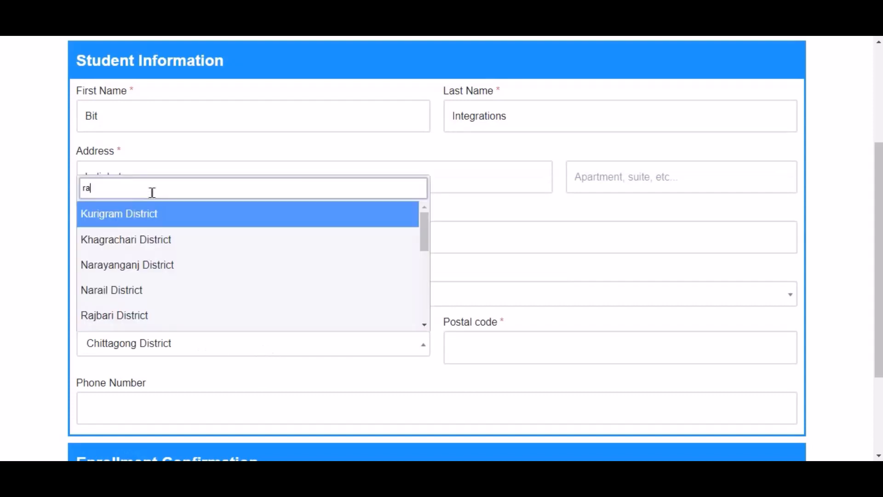
type("j")
left_click(174, 268)
Enter the student's postal code and phone number in the student information
left_click(523, 358)
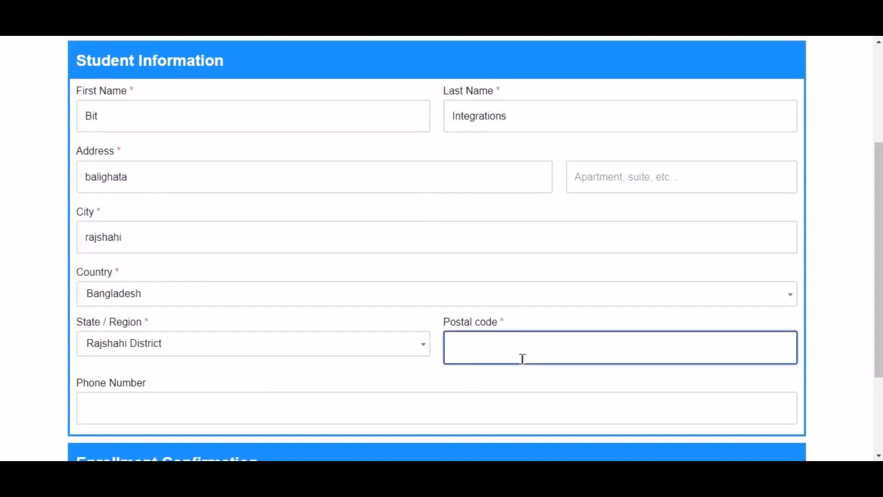
type("6355")
scroll(522, 359, "down", 3)
left_click(411, 275)
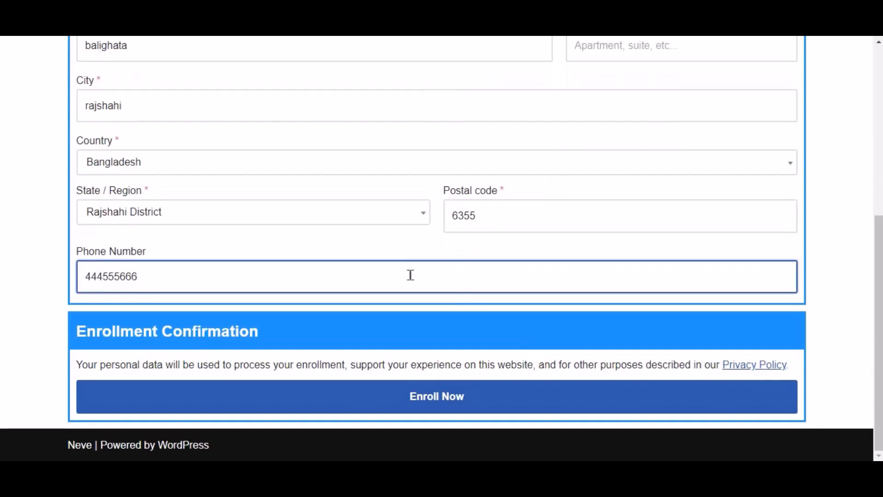
Submit the enrollment for the Free Course Lead Magnet Template course and get started with its lessons
left_click(469, 398)
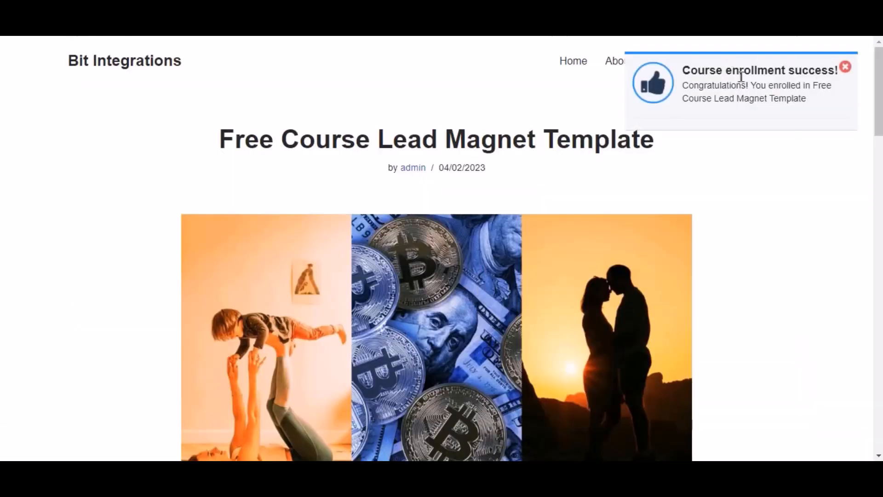
scroll(678, 177, "down", 12)
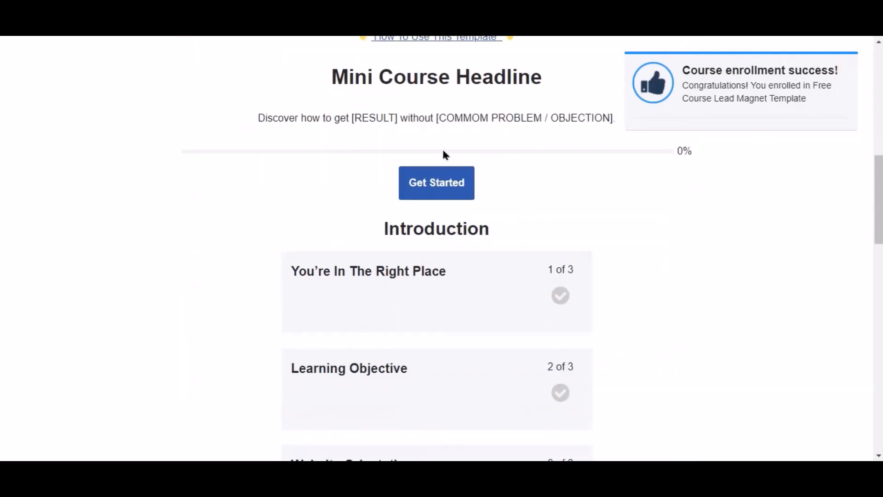
left_click(450, 182)
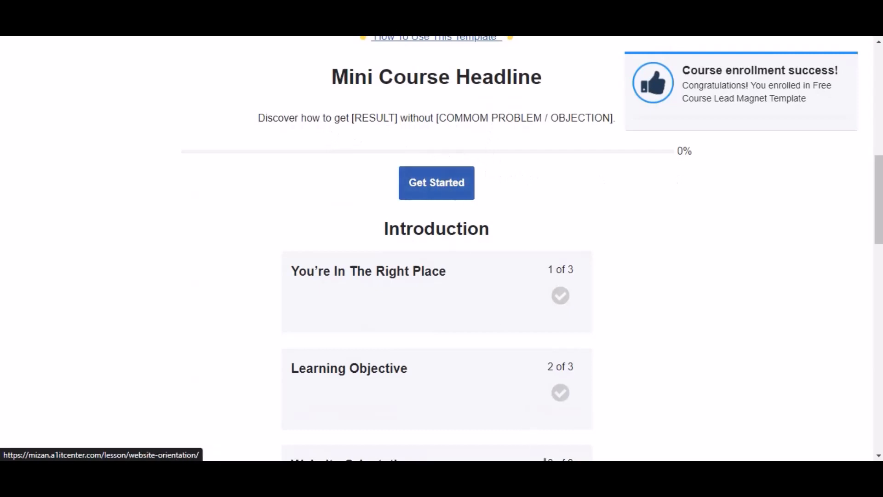